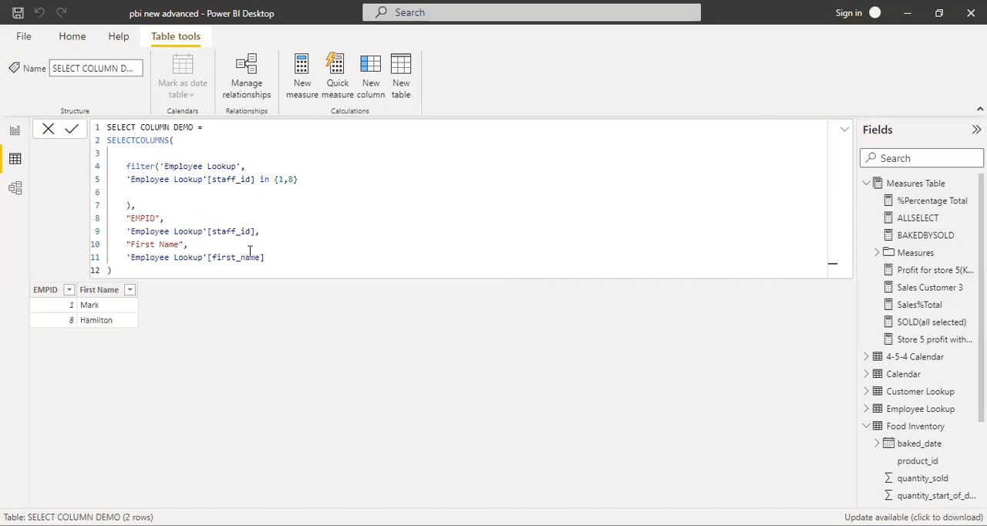
- Rename the calculated table in its DAX formula from the SELECT prefix to ADD COLUMN DEMO
left_click_drag(274, 258, 121, 125)
left_click(122, 126)
left_click(139, 127)
key("BackSpace")
key("BackSpace")
key("BackSpace")
key("BackSpace")
key("BackSpace")
key("BackSpace")
- Replace the SELECTCOLUMNS function with ADDCOLUMNS in the table formula and commit it
key("BackSpace")
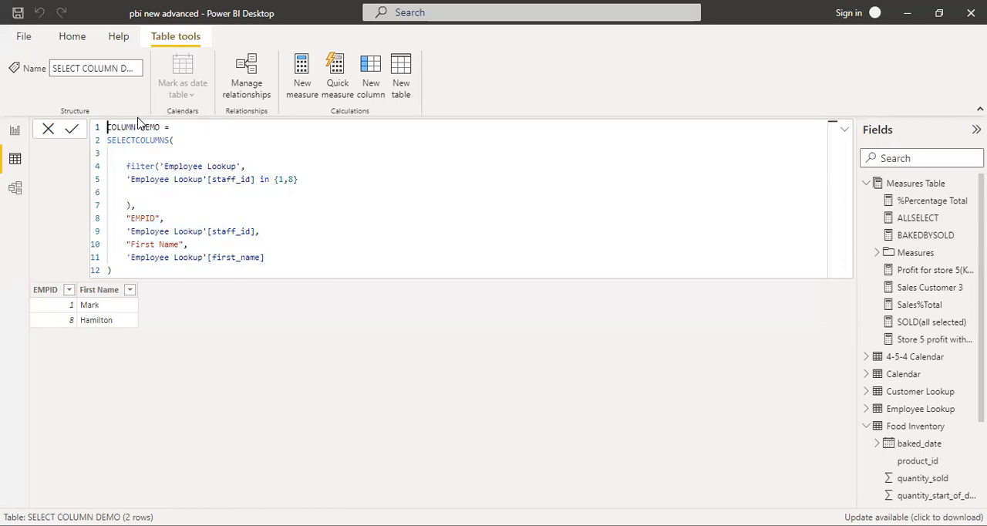
type("ADD")
left_click(138, 146)
key("BackSpace")
key("BackSpace")
key("BackSpace")
key("BackSpace")
key("BackSpace")
key("BackSpace")
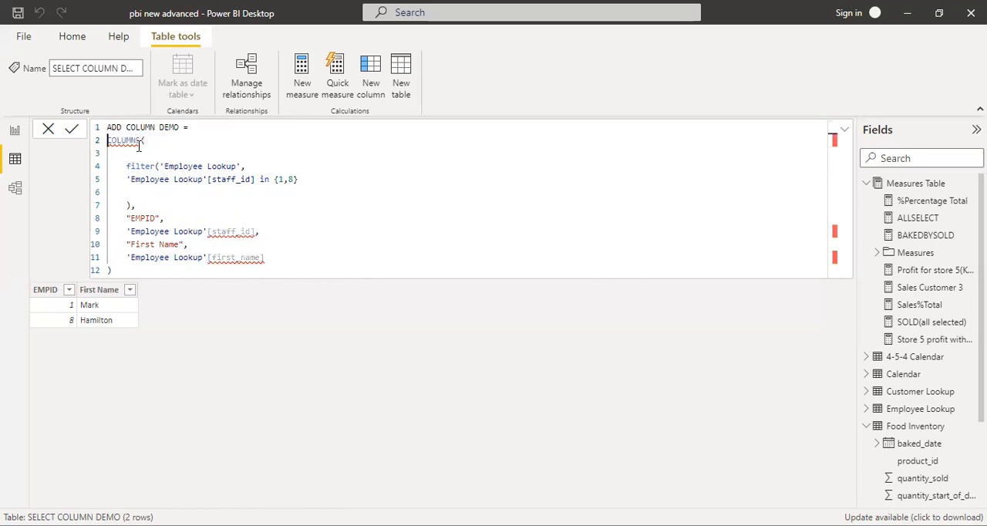
type("ADD")
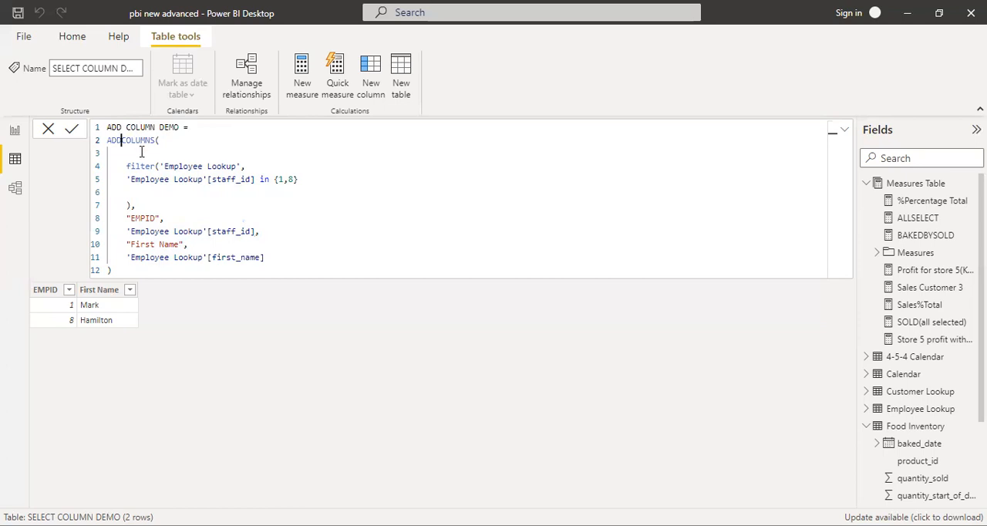
left_click(246, 215)
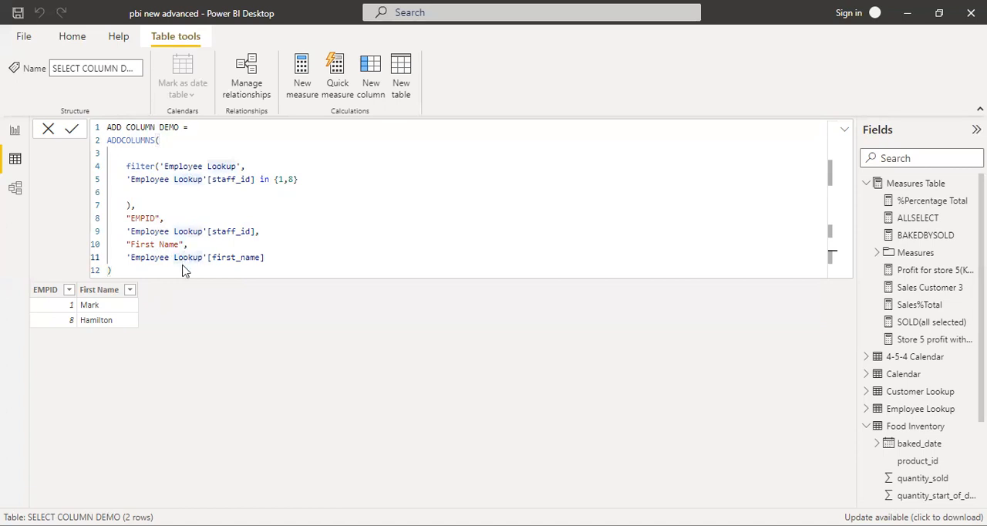
key("Return")
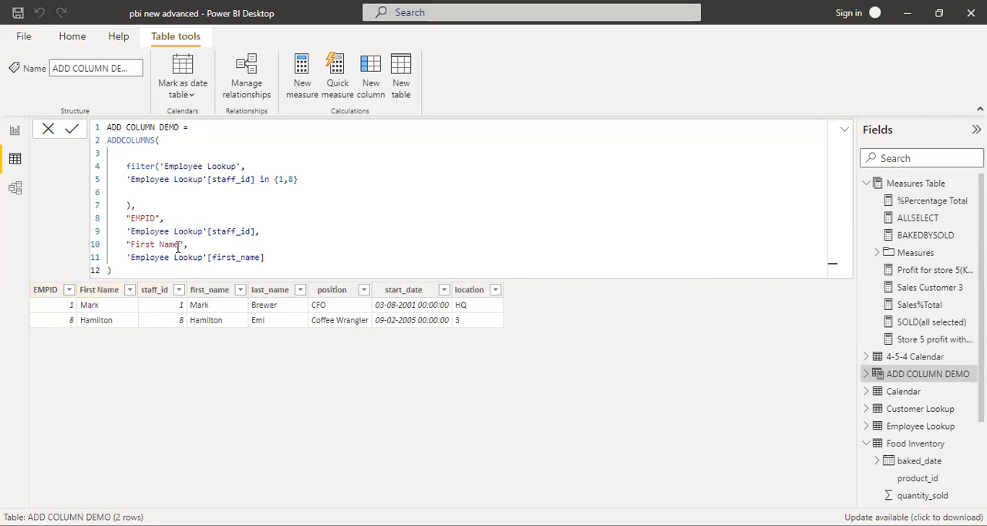
- Rename the added "First Name" column to "FN" in the formula and commit it
left_click_drag(179, 245, 150, 244)
key("BackSpace")
key("BackSpace")
key("BackSpace")
key("BackSpace")
type("N")
key("Return")
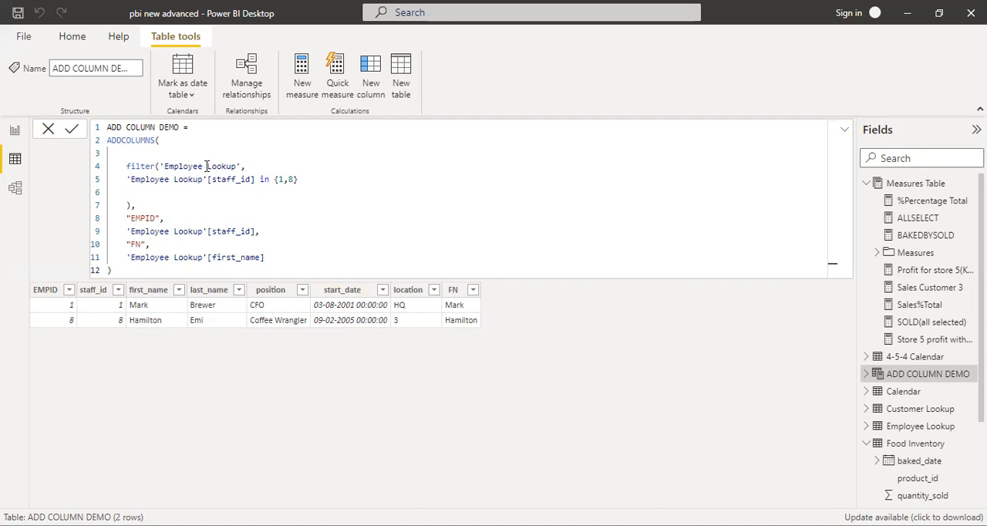
- Replace the table in the filter function with 'Product Lookup'
mouse_move(206, 165)
left_mouse_down()
mouse_move(167, 166)
mouse_move(210, 148)
mouse_move(206, 166)
mouse_move(160, 166)
left_mouse_up()
key("BackSpace")
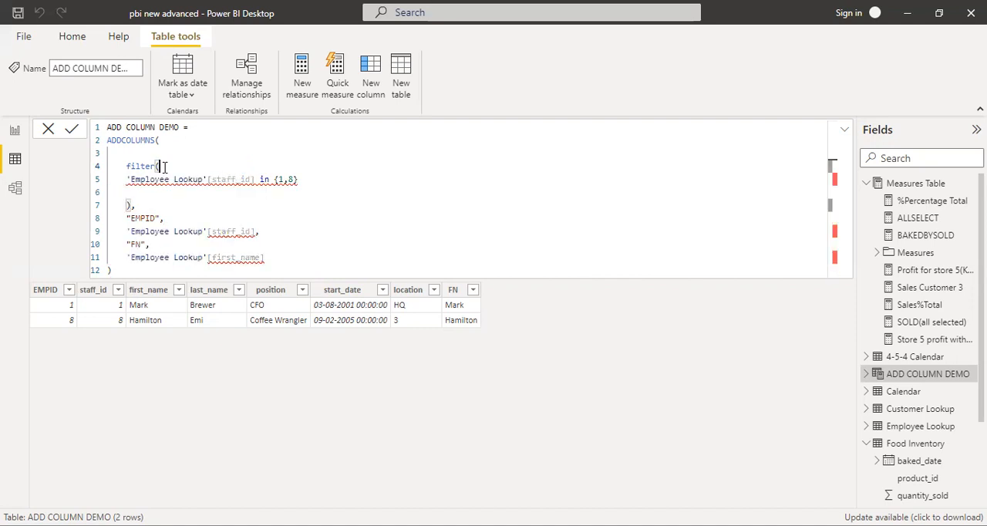
type("pro")
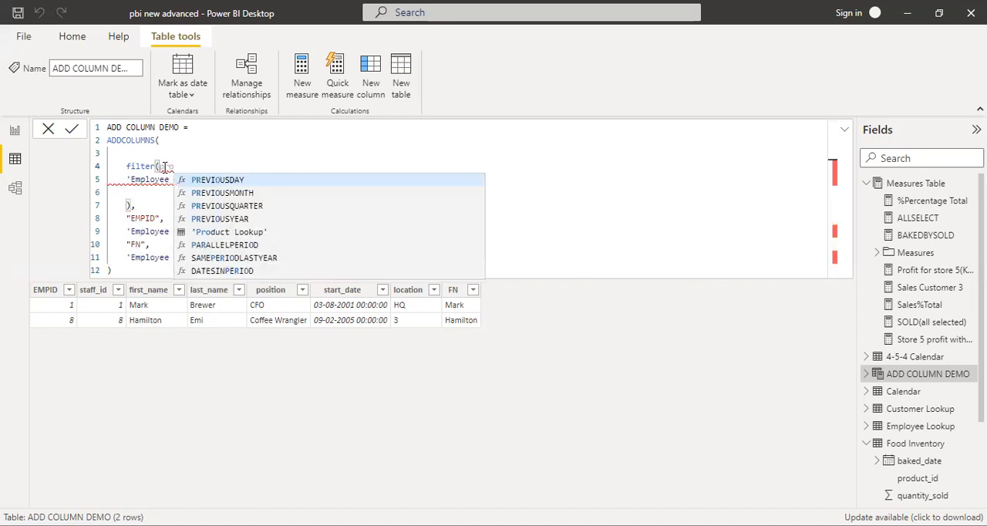
left_click(228, 231)
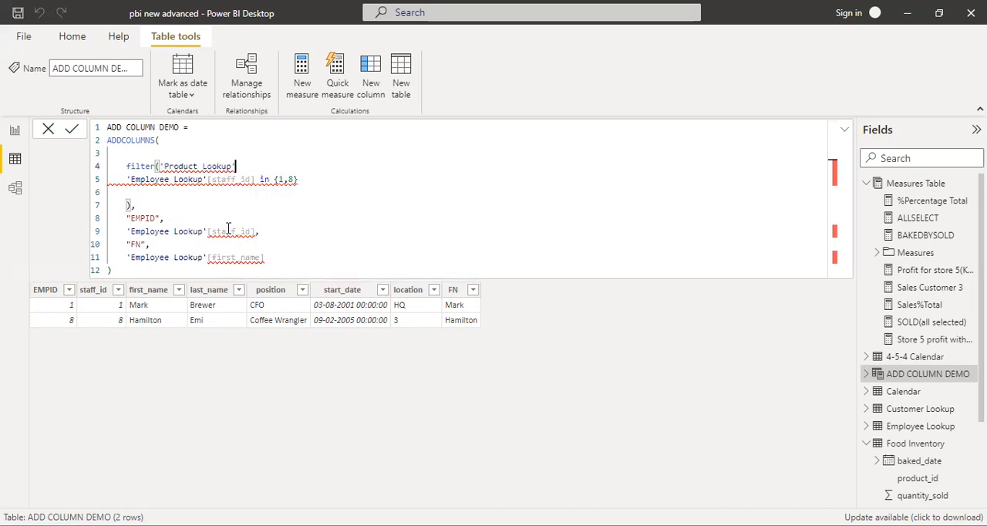
- Replace the staff_id filter condition with 'Product Lookup'[current_cost]>2, separated from the table argument by a comma
left_click_drag(299, 180, 127, 182)
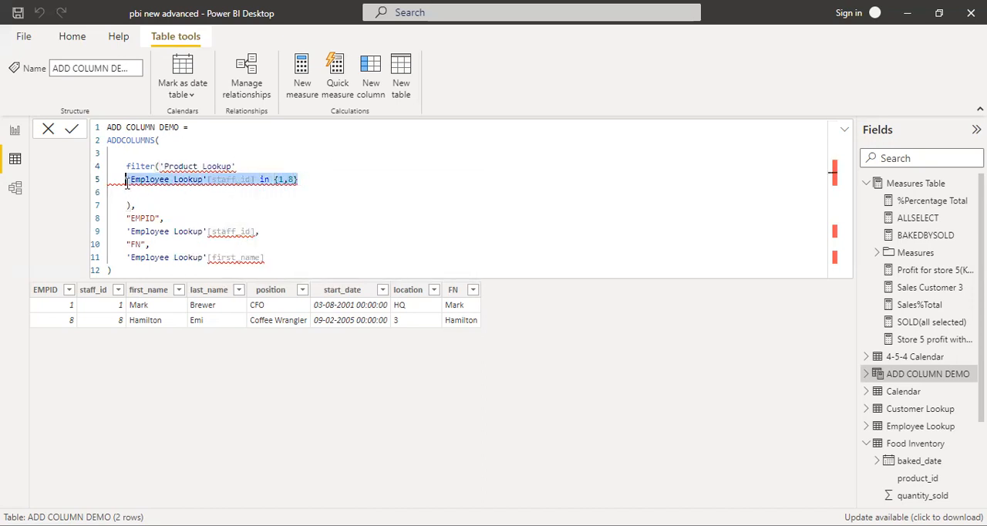
key("BackSpace")
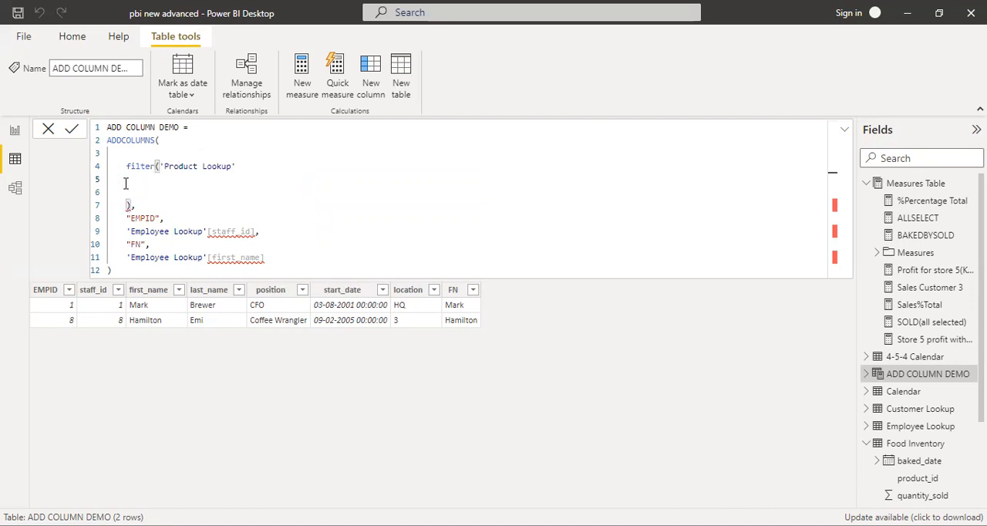
type("pro")
left_click_drag(262, 166, 261, 159)
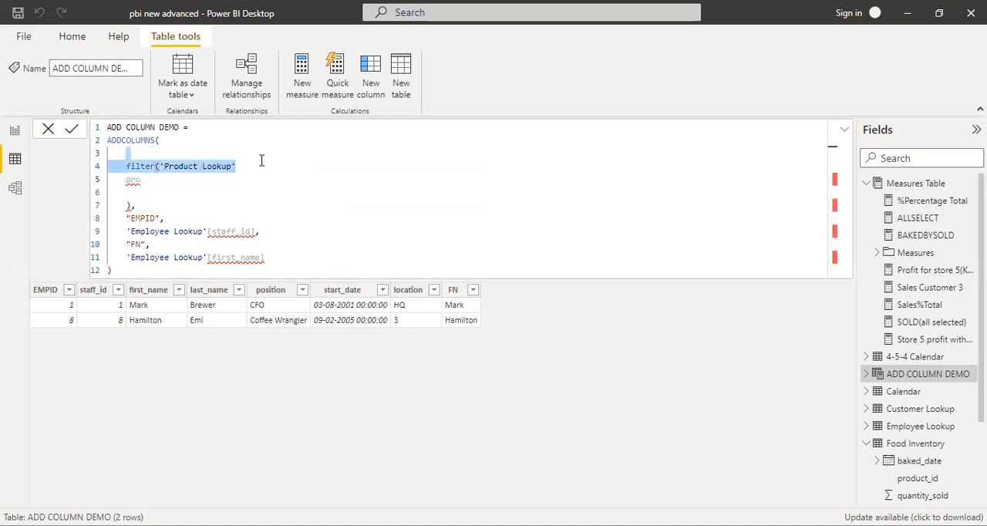
left_click(262, 164)
type(",")
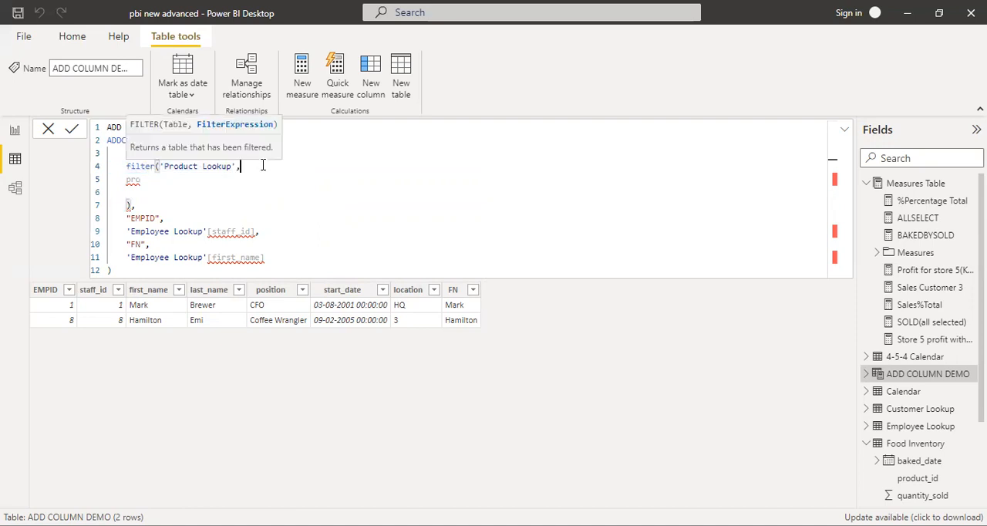
left_click(171, 180)
type("d")
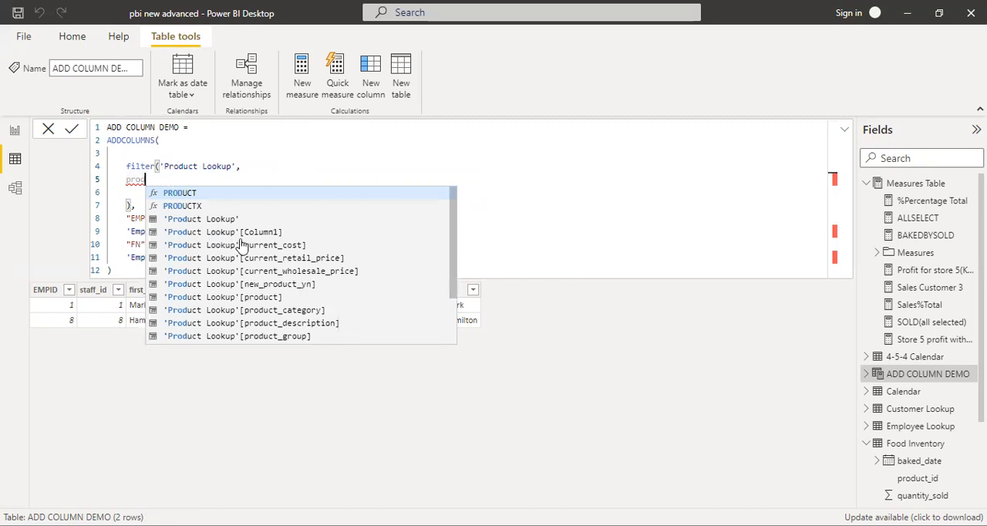
scroll(241, 244, "down", 1)
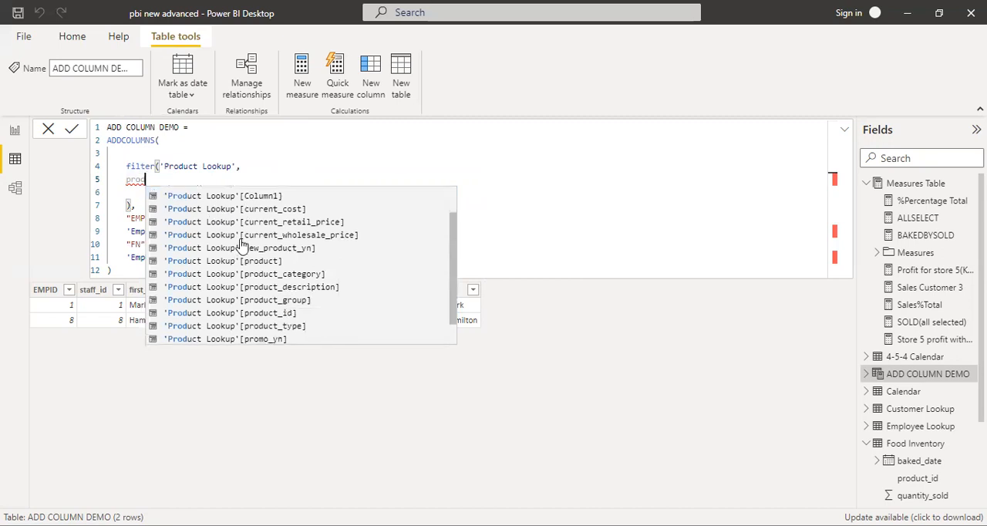
scroll(241, 245, "down", 1)
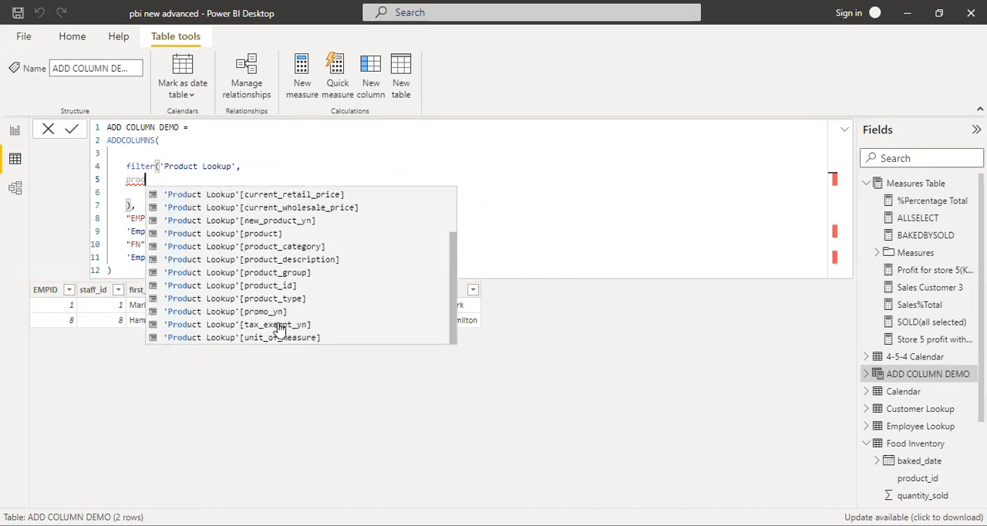
scroll(289, 257, "up", 2)
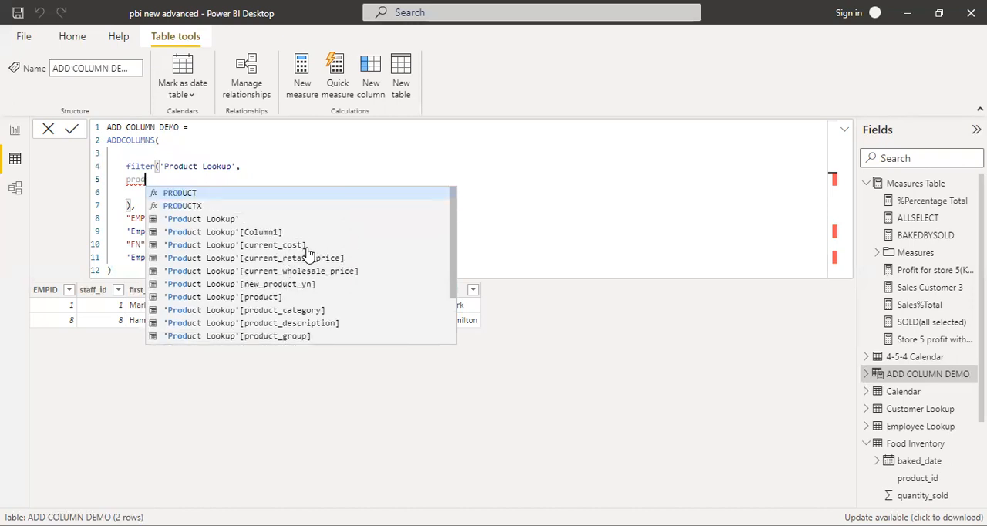
left_click(308, 246)
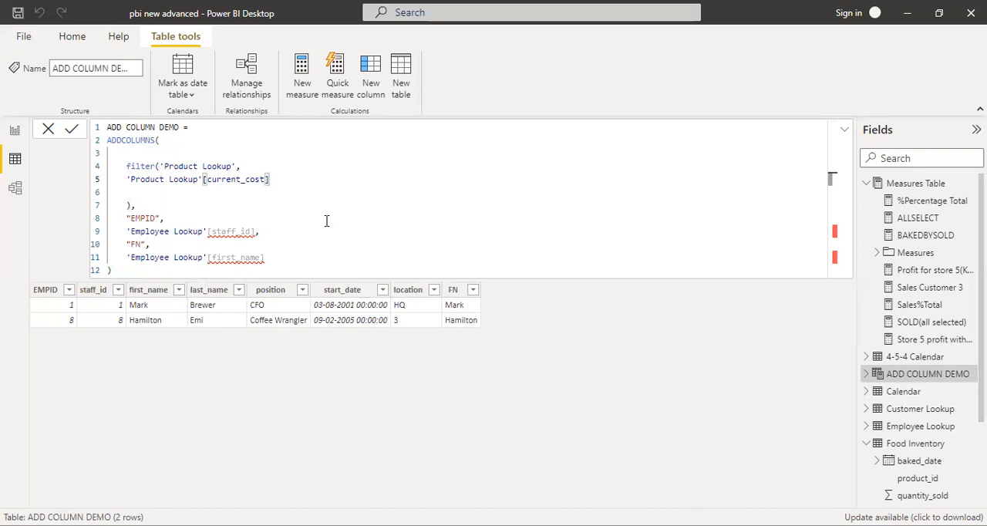
type(">2")
- Rename the added "EMPID" column to "New Cost" in the formula
left_click(161, 218)
type(",")
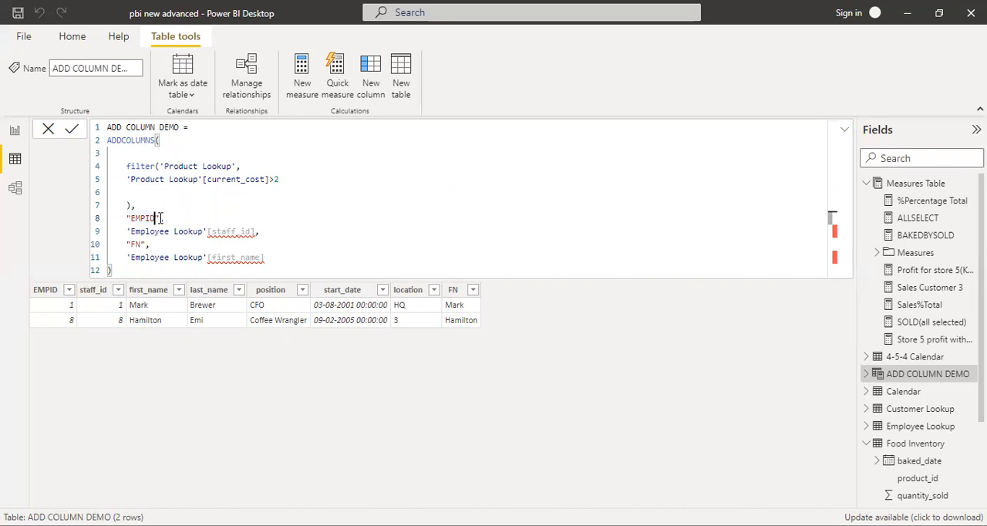
key("BackSpace")
key("BackSpace")
key("BackSpace")
key("BackSpace")
key("BackSpace")
type("New")
type(" Col")
type("st")
- Remove the "FN" column and its first_name expression from the formula, including the preceding comma
left_click_drag(255, 229, 130, 232)
left_click_drag(265, 257, 131, 243)
key("BackSpace")
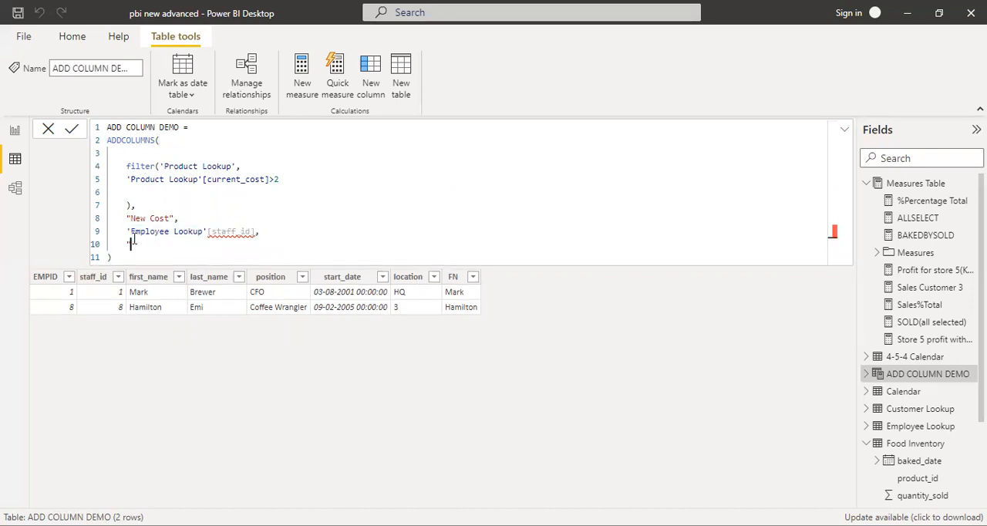
key("BackSpace")
- Set the New Cost expression to 'Product Lookup'[current_cost], commit the formula and view the resulting cost columns
key("BackSpace")
key("BackSpace")
key("BackSpace")
key("BackSpace")
key("BackSpace")
key("BackSpace")
key("BackSpace")
key("BackSpace")
key("BackSpace")
key("BackSpace")
key("BackSpace")
key("BackSpace")
key("BackSpace")
key("BackSpace")
key("BackSpace")
key("BackSpace")
key("BackSpace")
key("BackSpace")
key("BackSpace")
key("BackSpace")
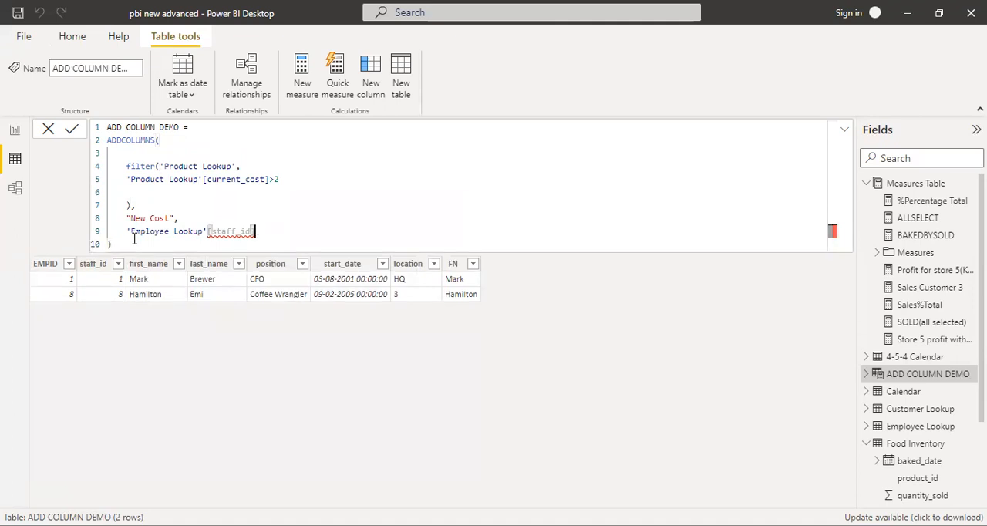
key("BackSpace")
key("BackSpace")
key("BackSpace")
key("BackSpace")
key("BackSpace")
key("BackSpace")
key("BackSpace")
key("BackSpace")
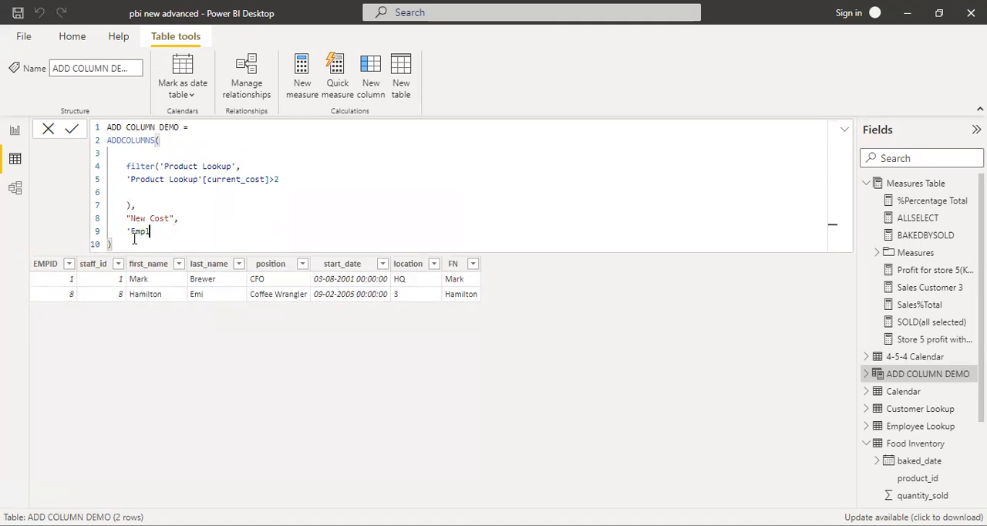
type("prod")
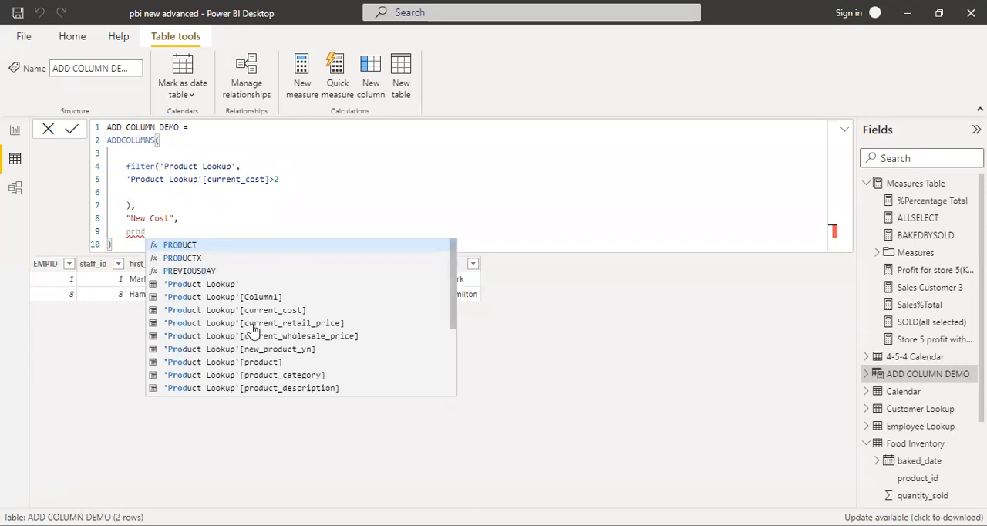
scroll(251, 340, "down", 1)
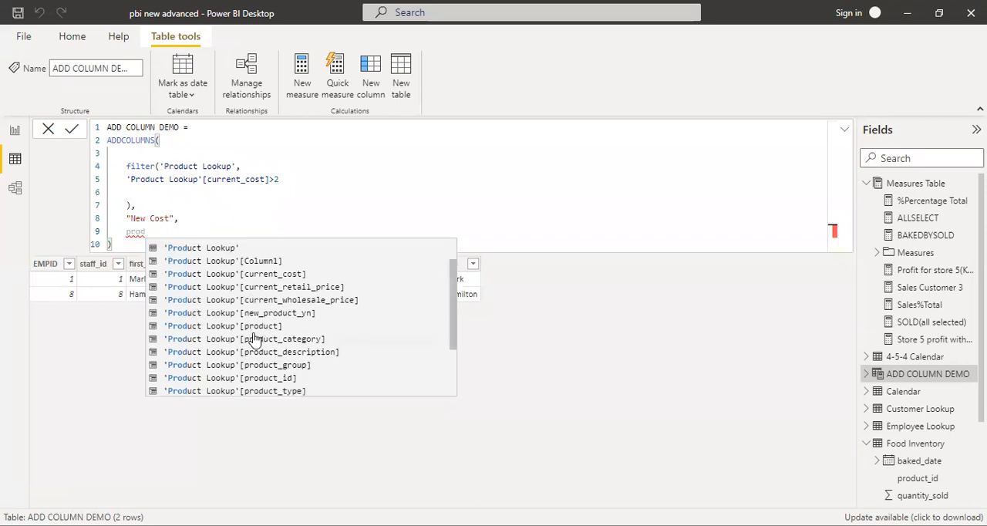
left_click(290, 276)
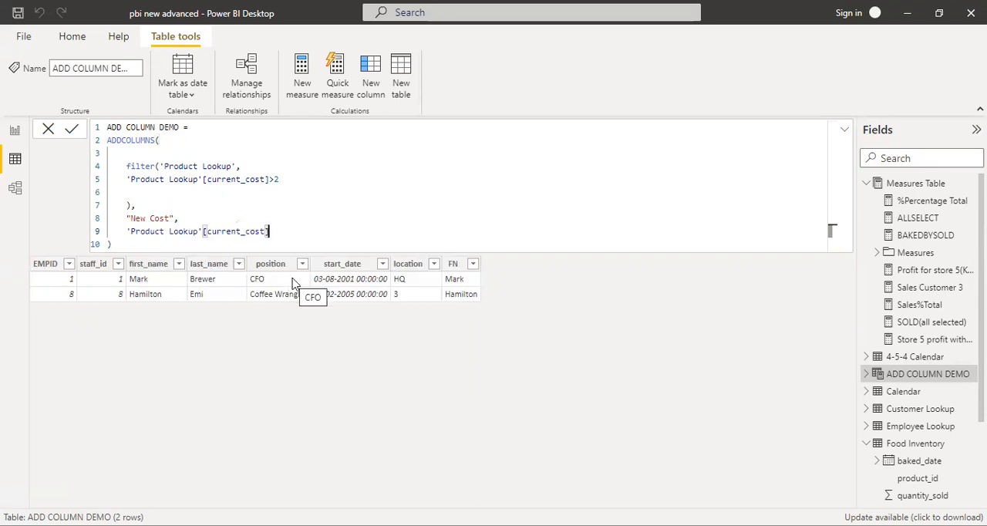
key("Return")
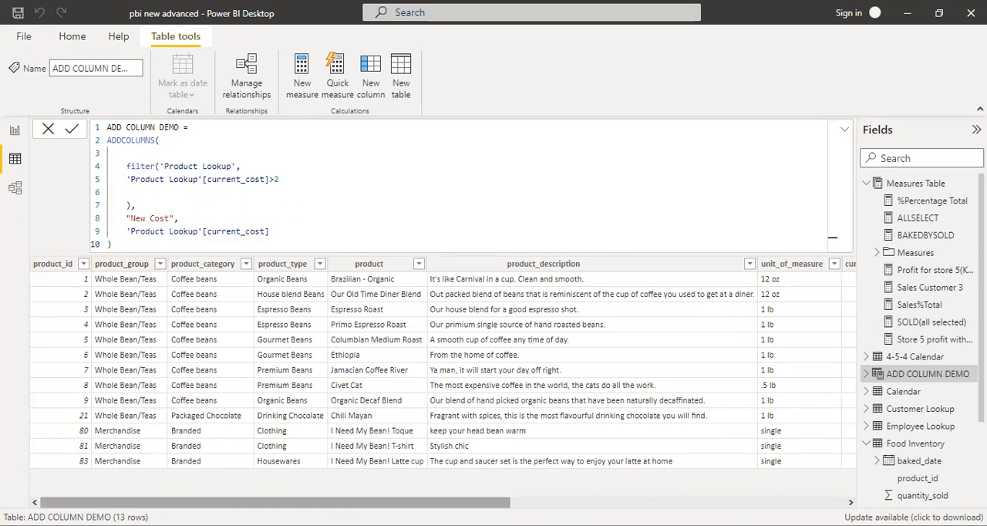
left_click_drag(420, 502, 662, 500)
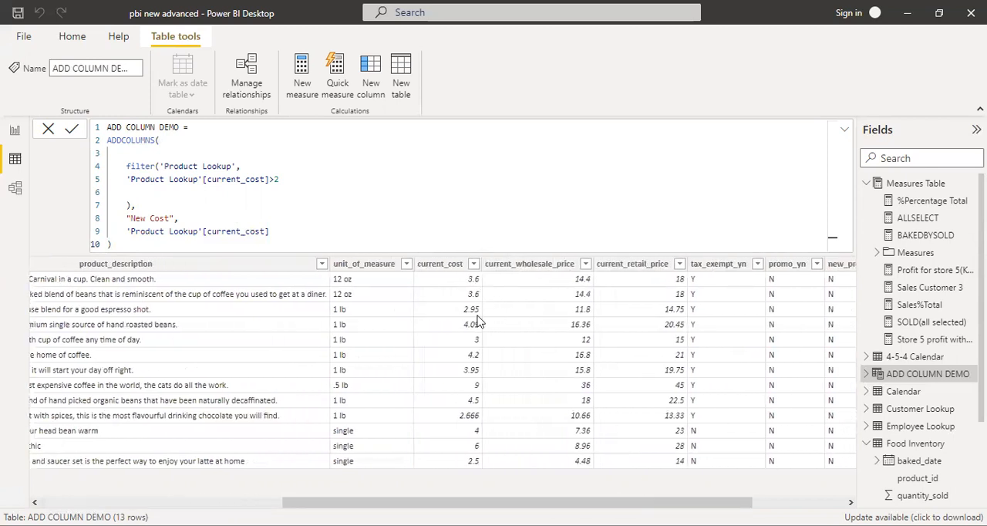
left_click_drag(464, 502, 584, 490)
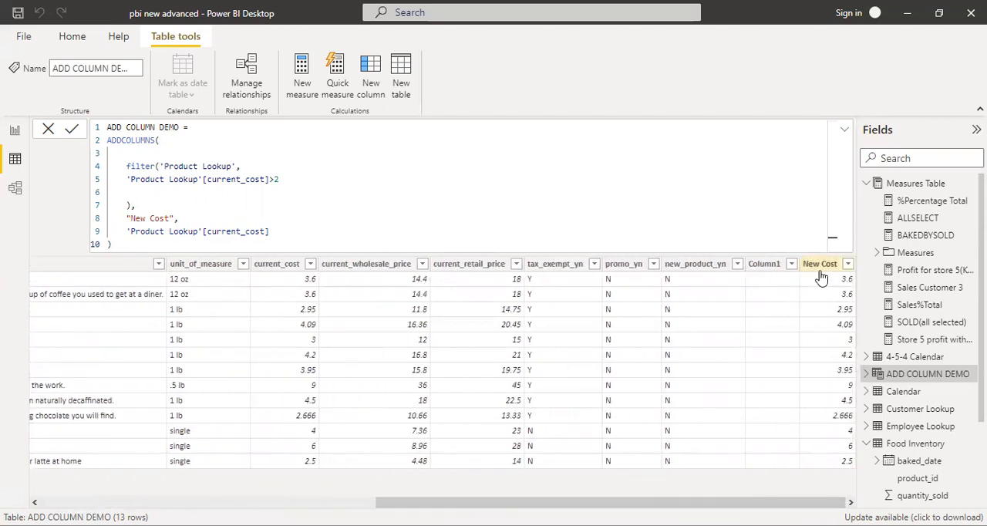
- Set the filter condition on current_cost to >1 and commit the formula
left_click(306, 189)
left_click(301, 178)
key("BackSpace")
type("1")
key("Return")
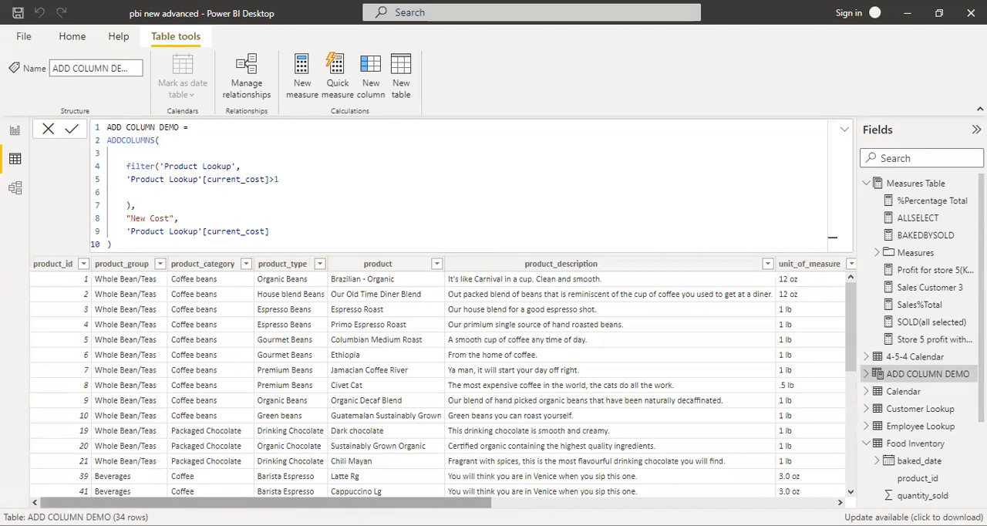
- Examine the distinct current_cost values and compare the current_cost and New Cost columns across the table's rows
scroll(594, 479, "right", 5)
scroll(594, 478, "right", 3)
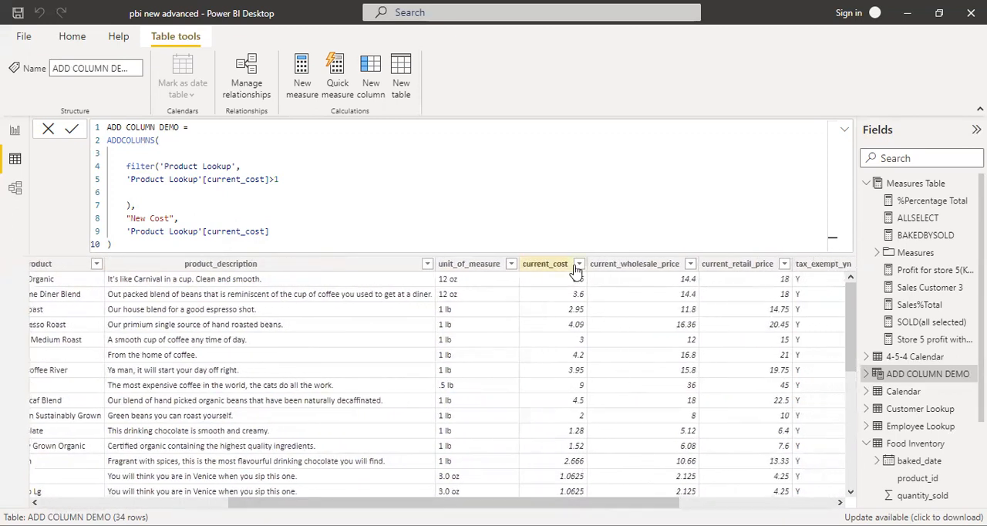
left_click(574, 268)
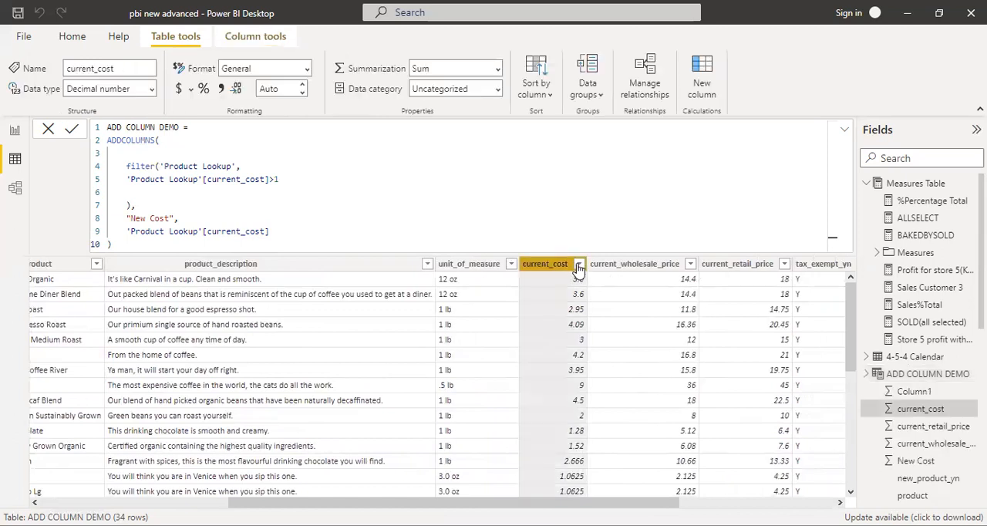
left_click(579, 265)
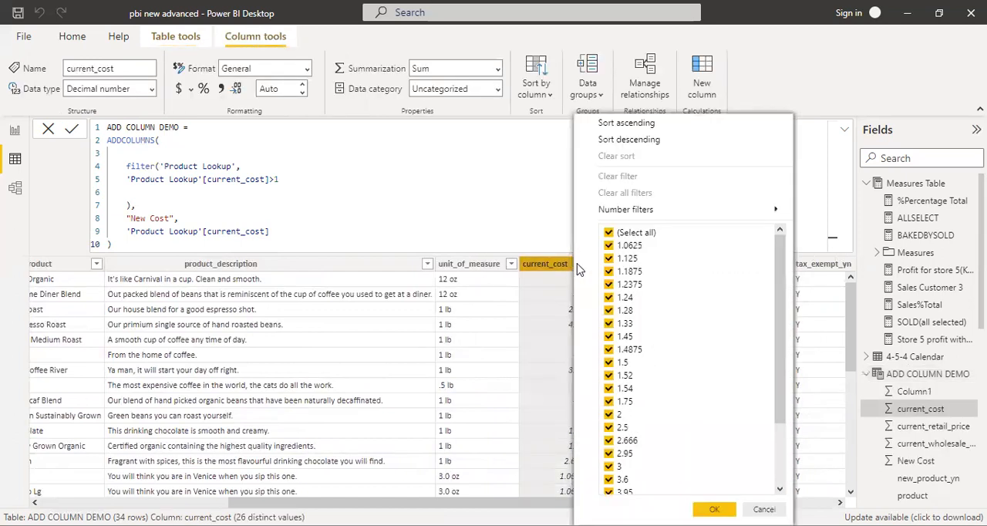
left_click(542, 232)
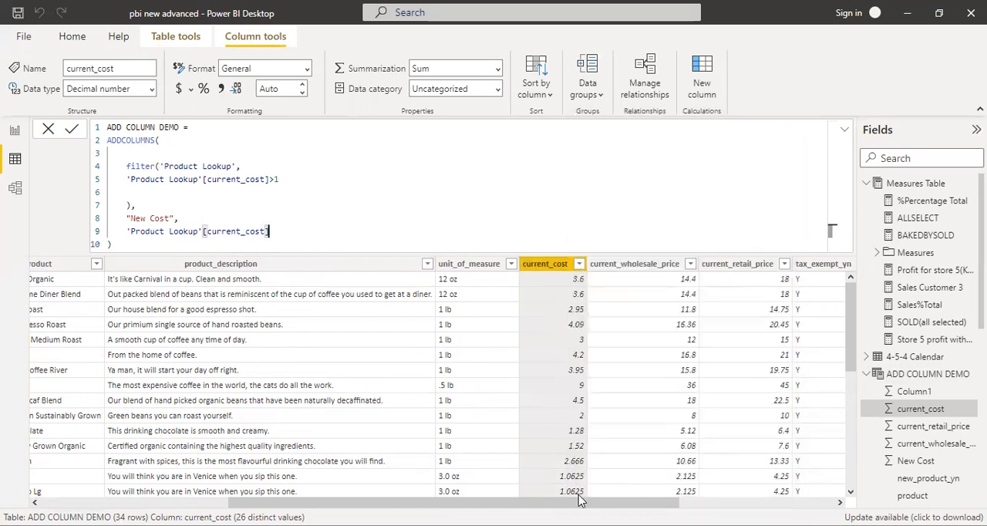
left_click_drag(580, 500, 734, 502)
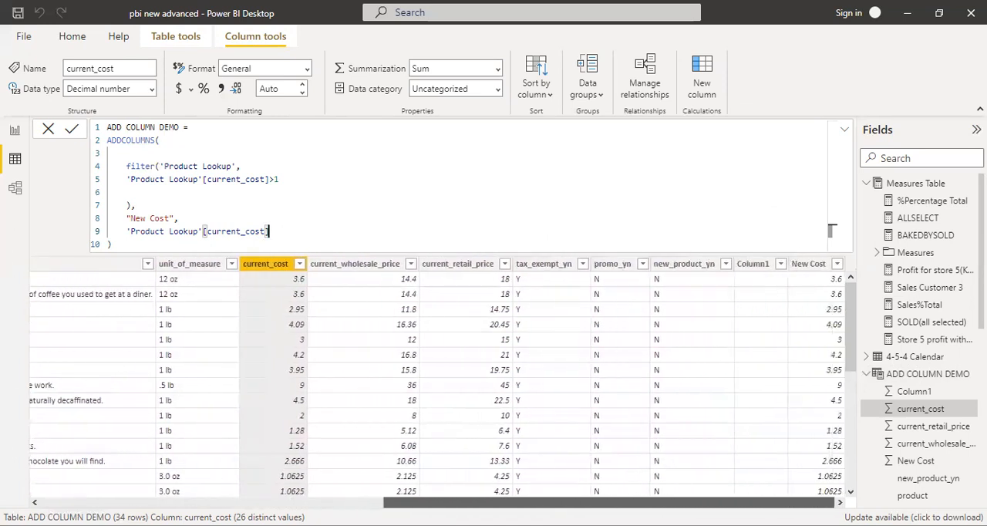
scroll(819, 313, "down", 2)
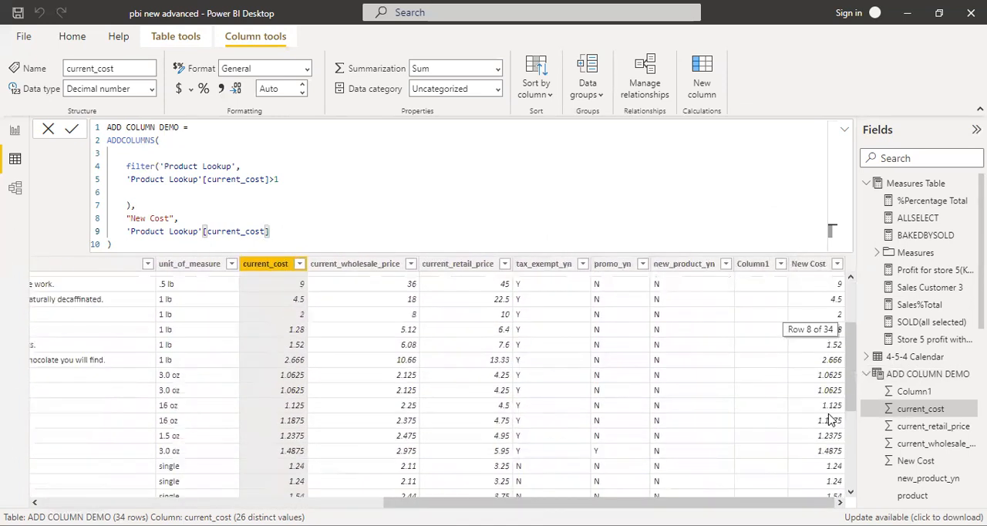
scroll(831, 418, "down", 4)
scroll(829, 412, "up", 6)
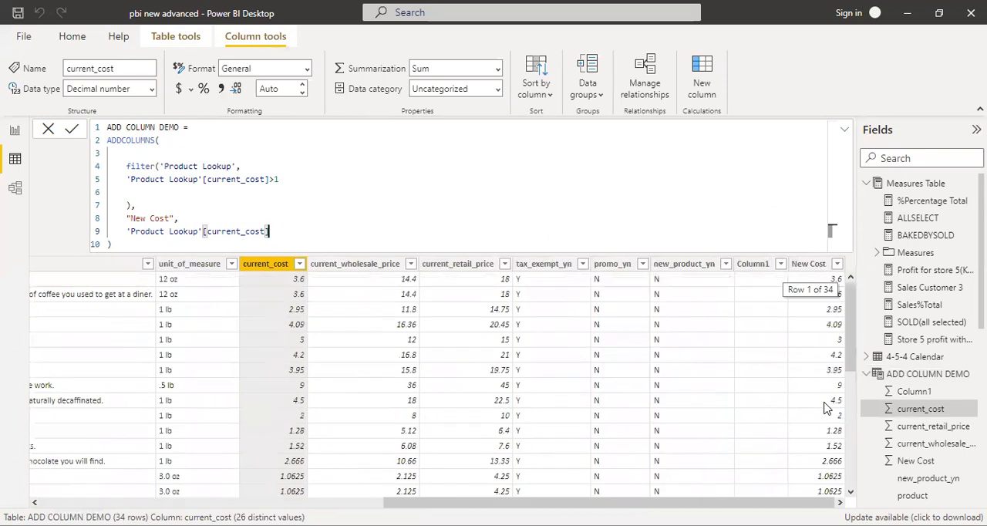